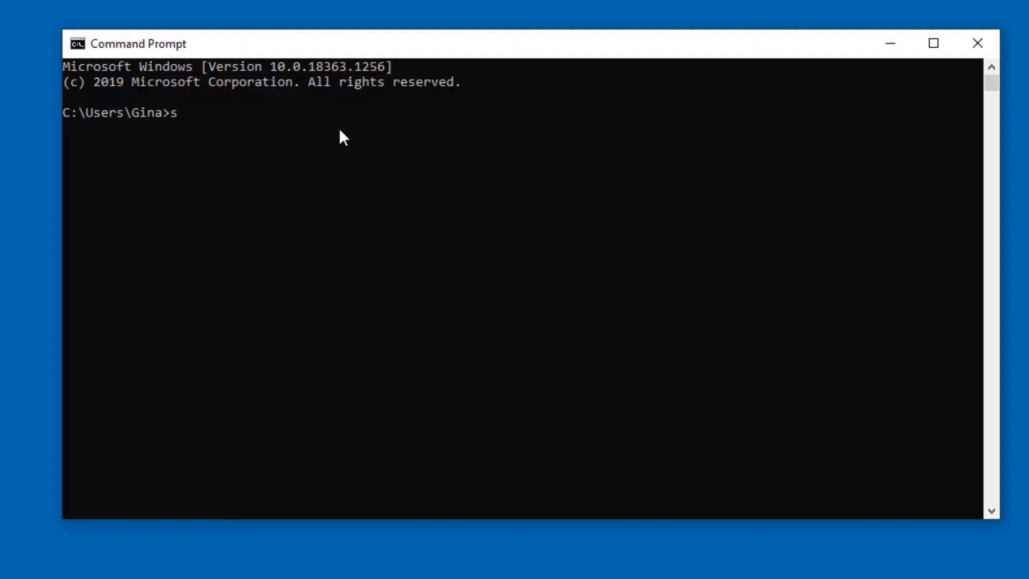
Log in to the remote Ubuntu device over SSH as the ubuntu user at its IP address.
type("sh ub")
type("untu@.168.")
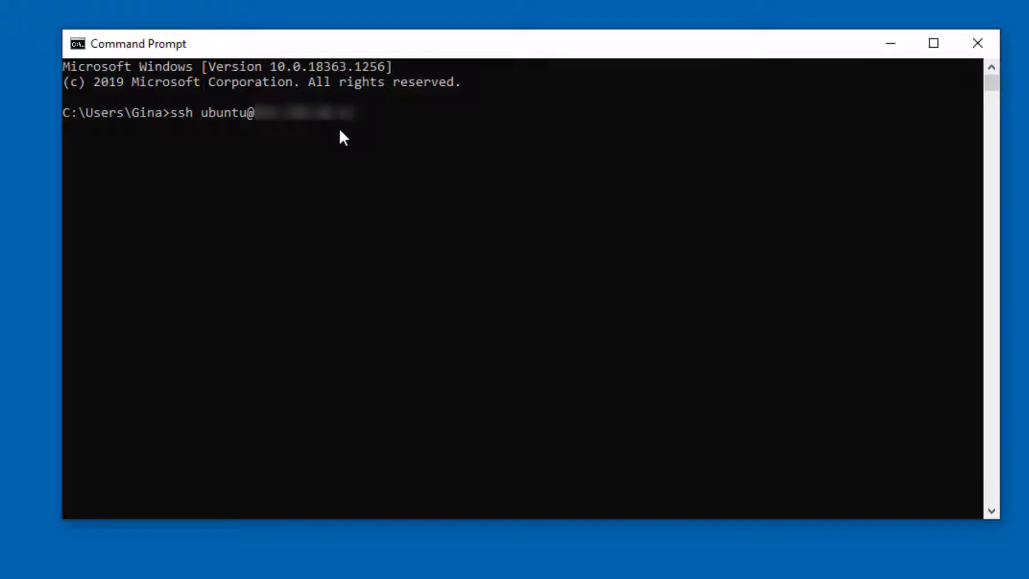
type("1")
key("Return")
key("Return")
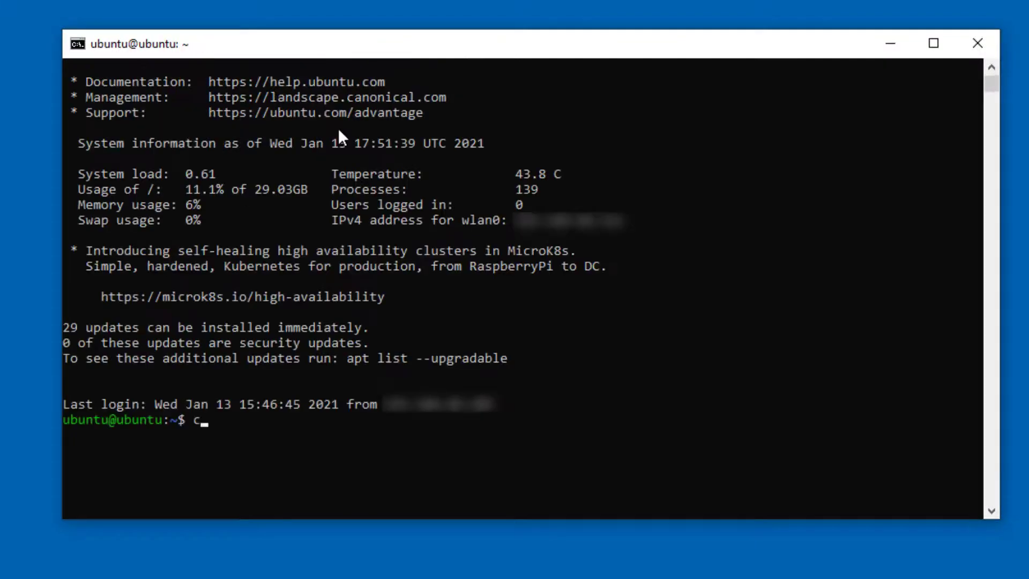
Change the working directory on the remote device to /etc/udev/rules.d/.
type("cd /etc/udev")
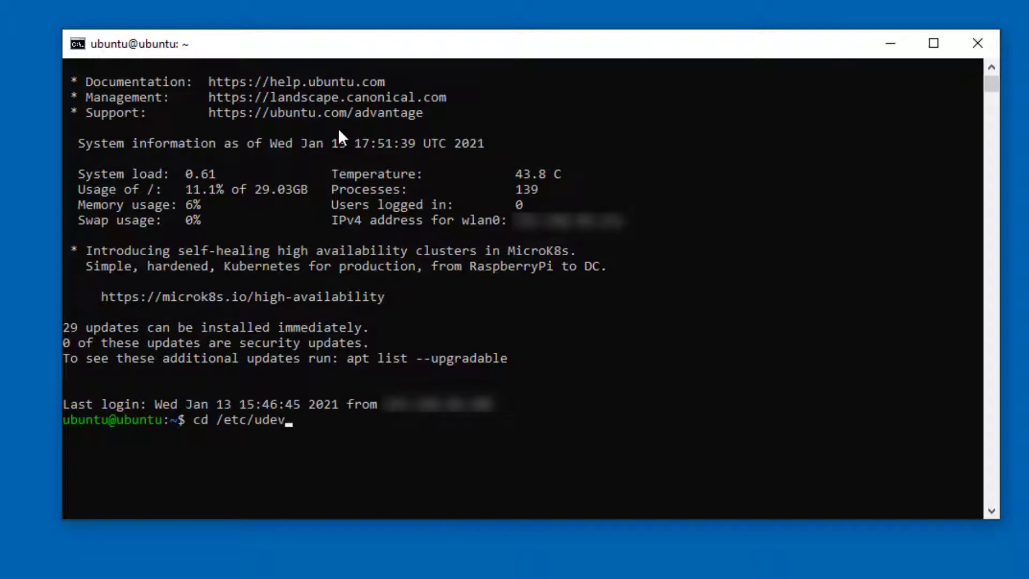
type("/rules.")
type("d/")
key("Return")
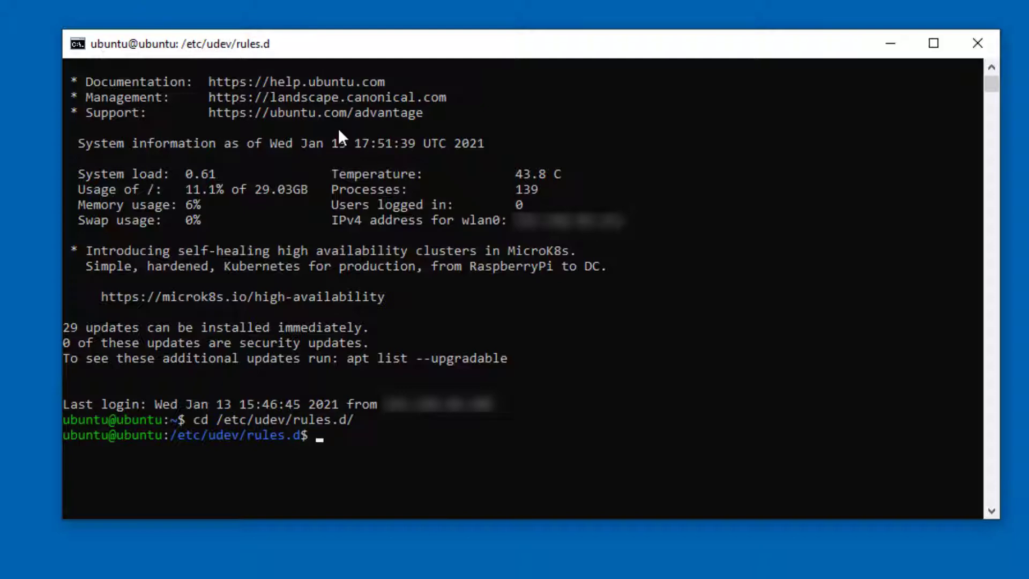
Create oas-gpio.rules in nano as root, containing SUBSYSTEM=="gpio*", PROGRAM="/bin/sh -c 'chown -R root:oasuser /dev/gpiomem && chmod -R 660 /dev/gpiomem'".
type("sudo nano oas")
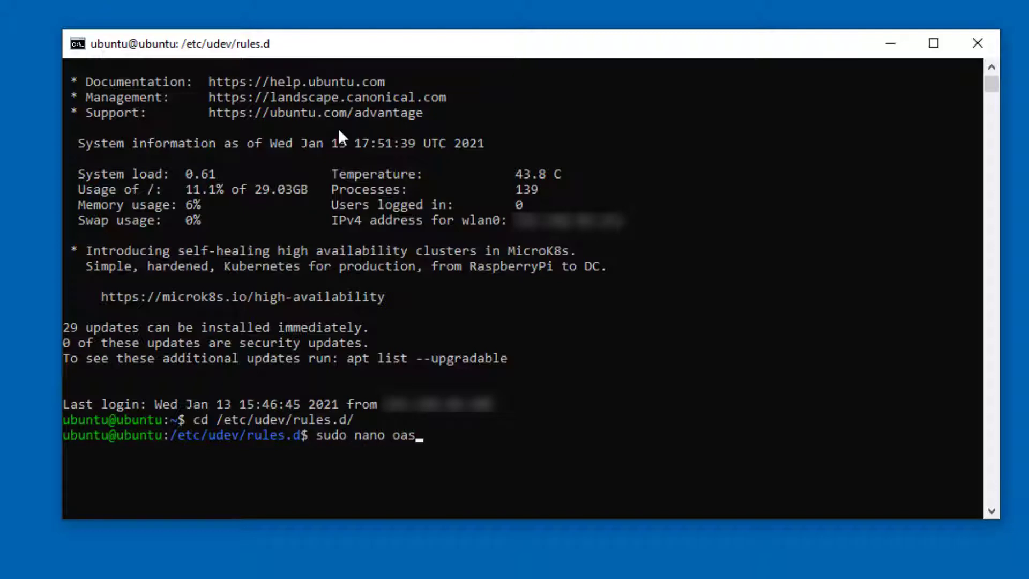
type("-gpio.rule")
type("s")
key("Return")
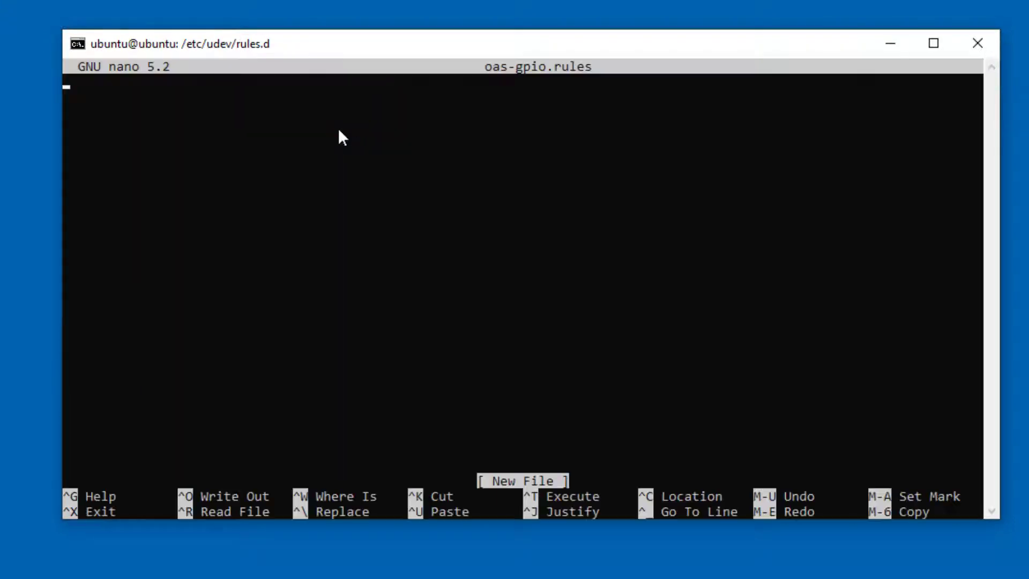
right_click(313, 124)
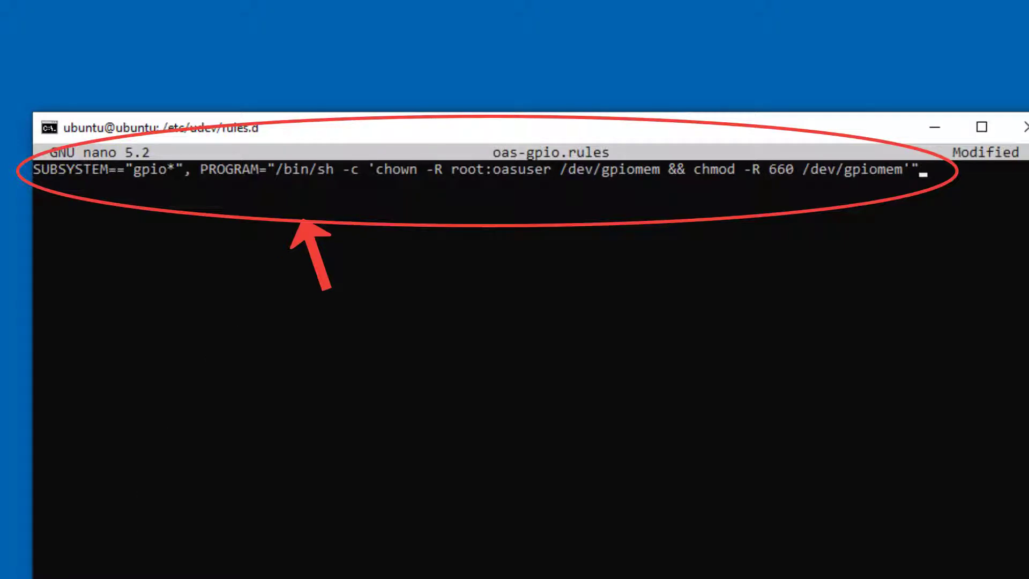
Reboot the remote Ubuntu device with root privileges.
type("sudo r")
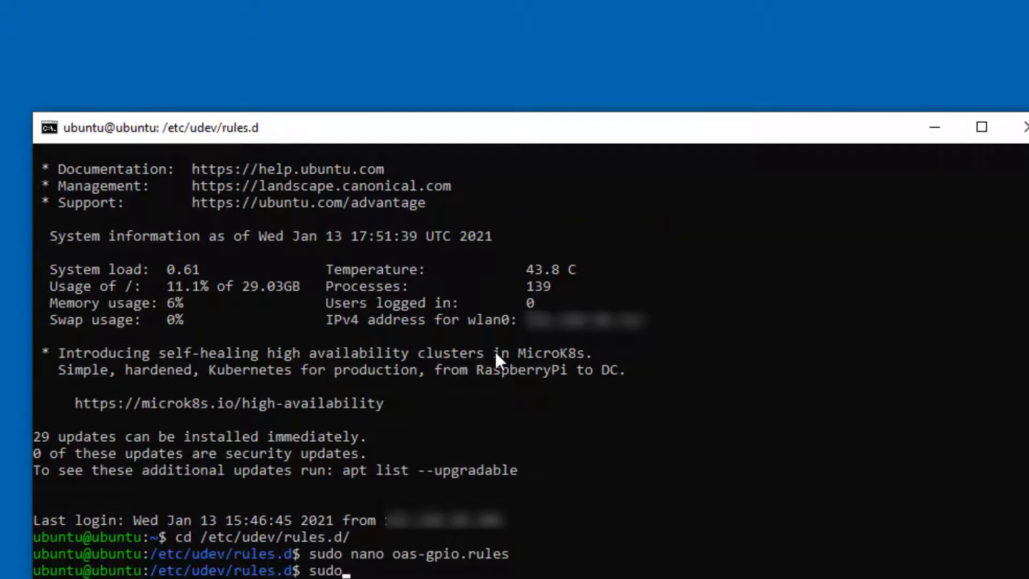
type("eboot")
key("Return")
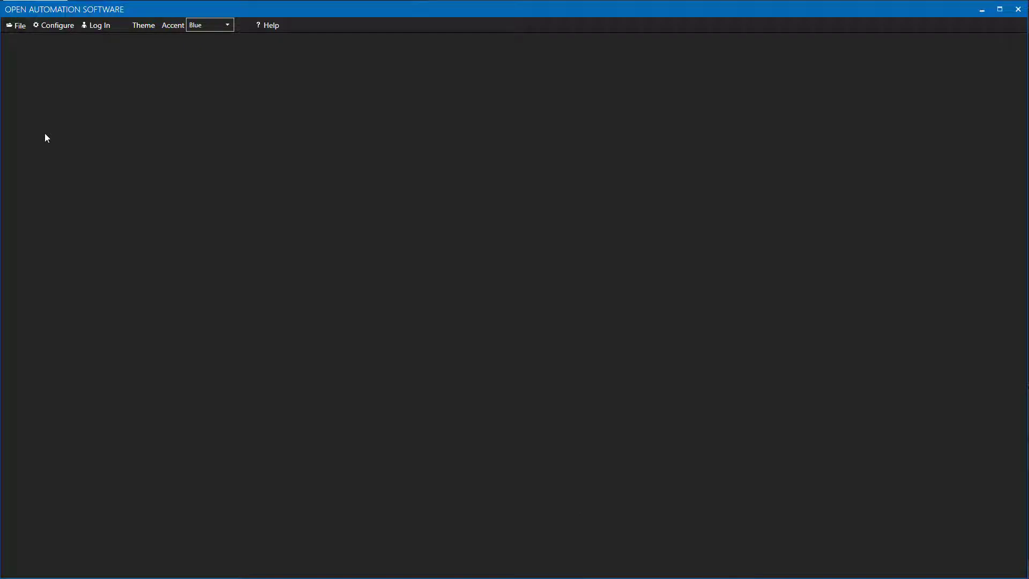
In Open Automation Software, open the tag configuration and connect it to network node 192.168.68.111.
left_click(56, 26)
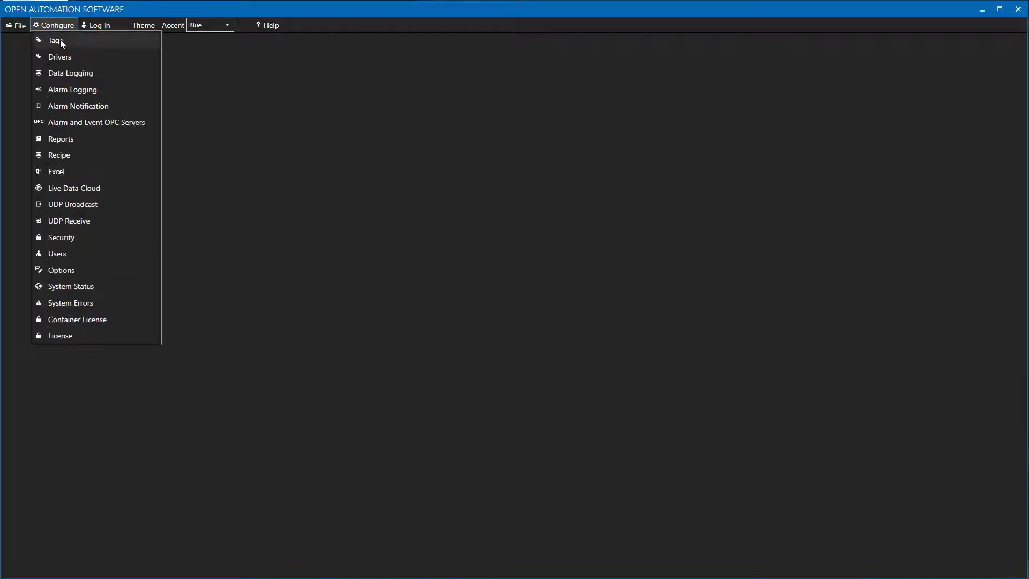
left_click(56, 41)
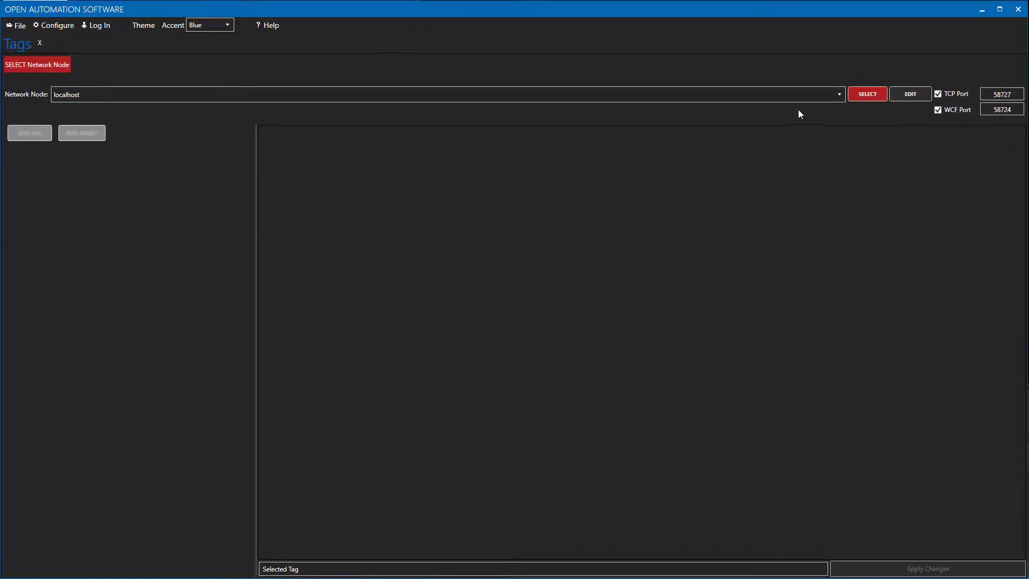
left_click(839, 95)
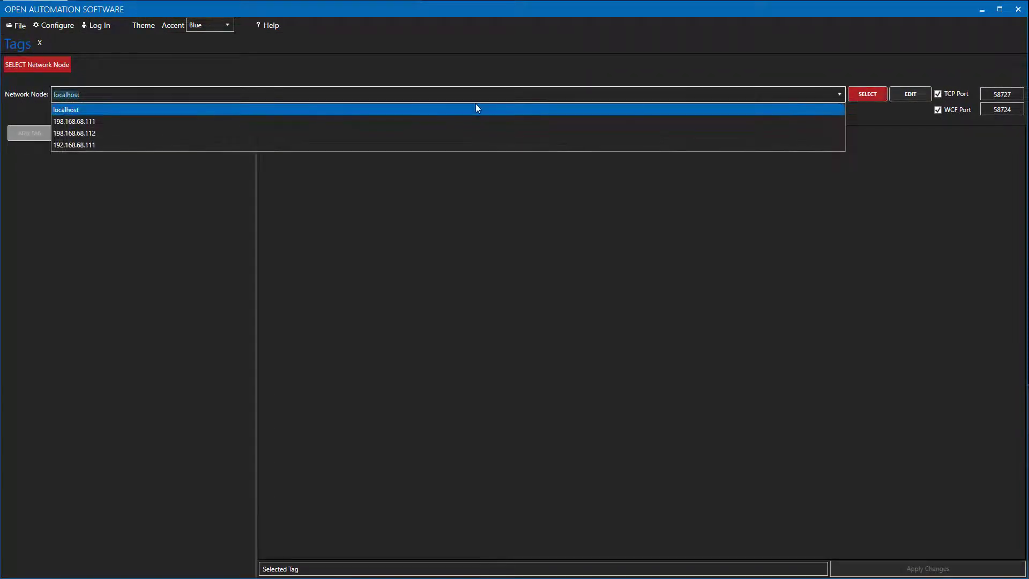
left_click(94, 145)
left_click(857, 95)
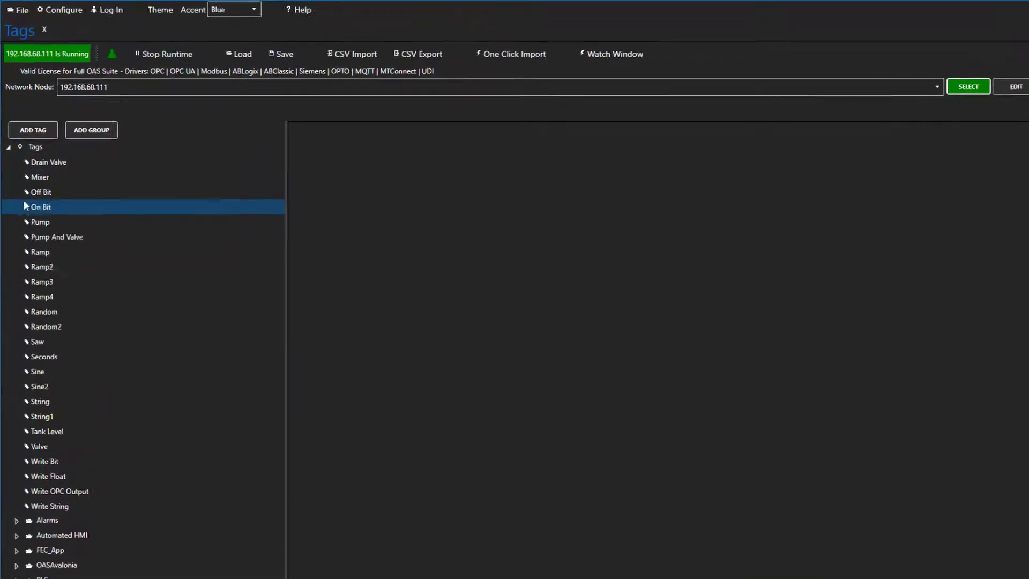
Add a group named GPIO under the root Tags node.
right_click(36, 147)
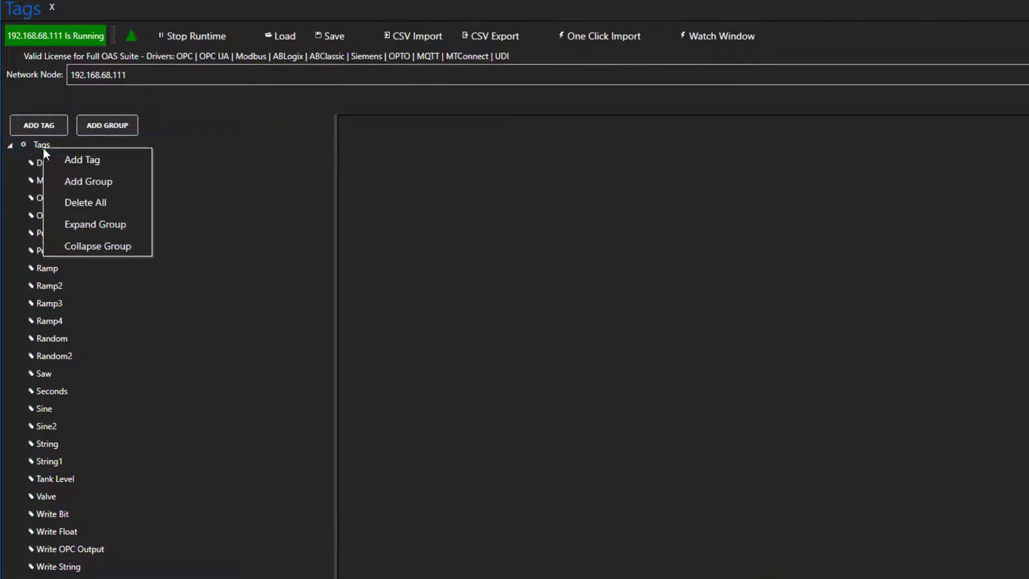
left_click(70, 181)
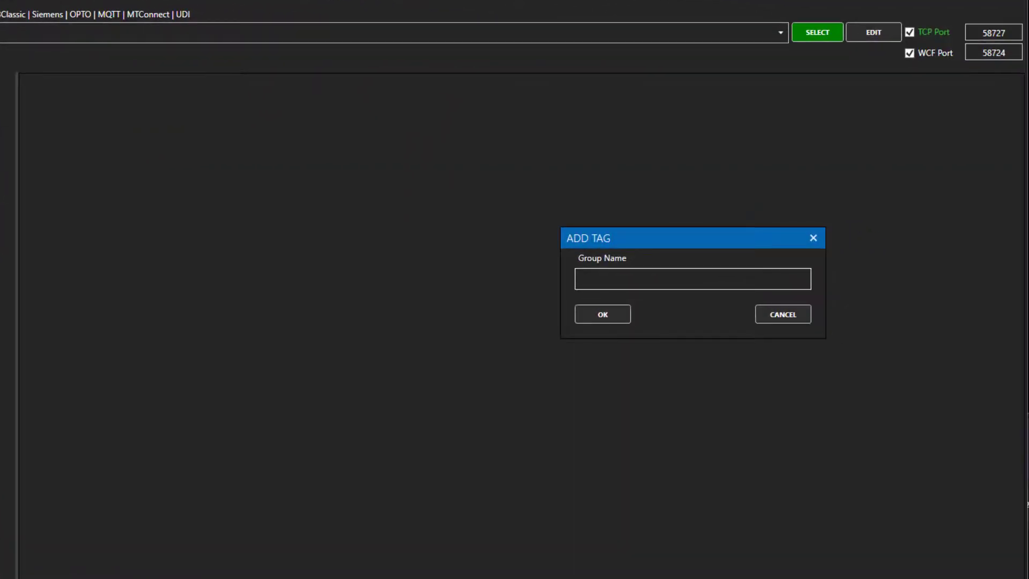
type("OPTO")
key("Return")
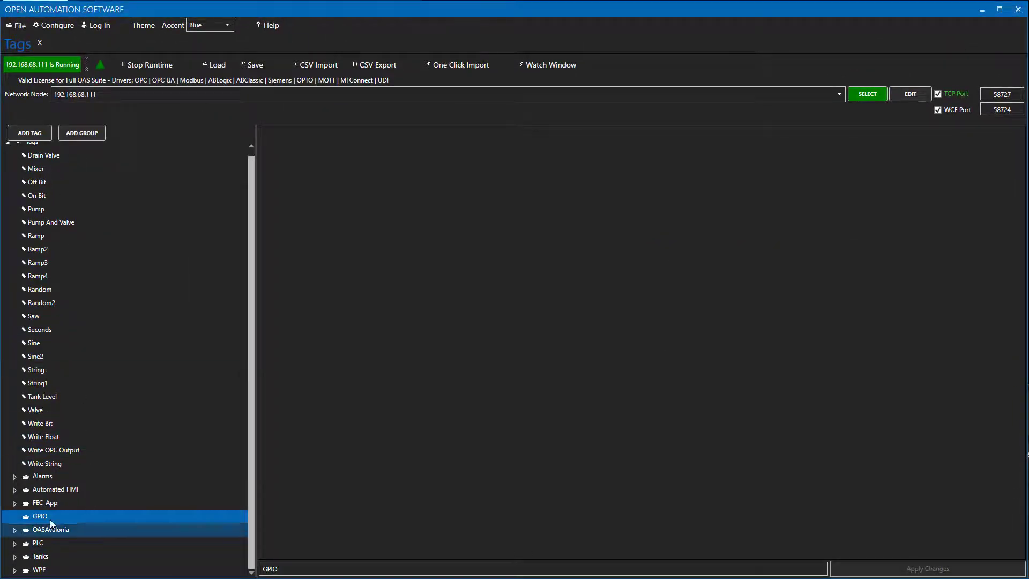
Add a tag named Pin 5 to the GPIO group.
right_click(43, 516)
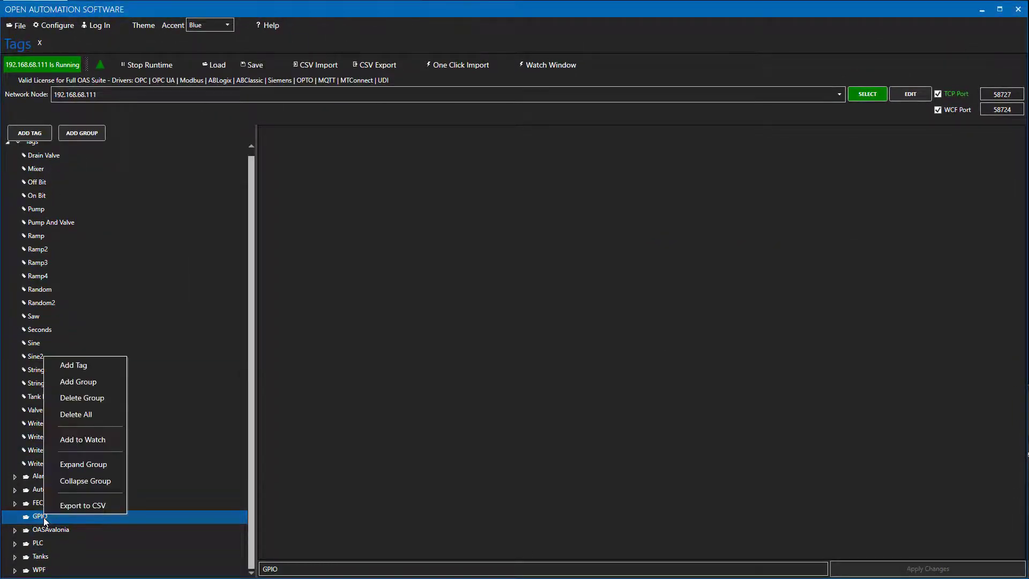
left_click(78, 366)
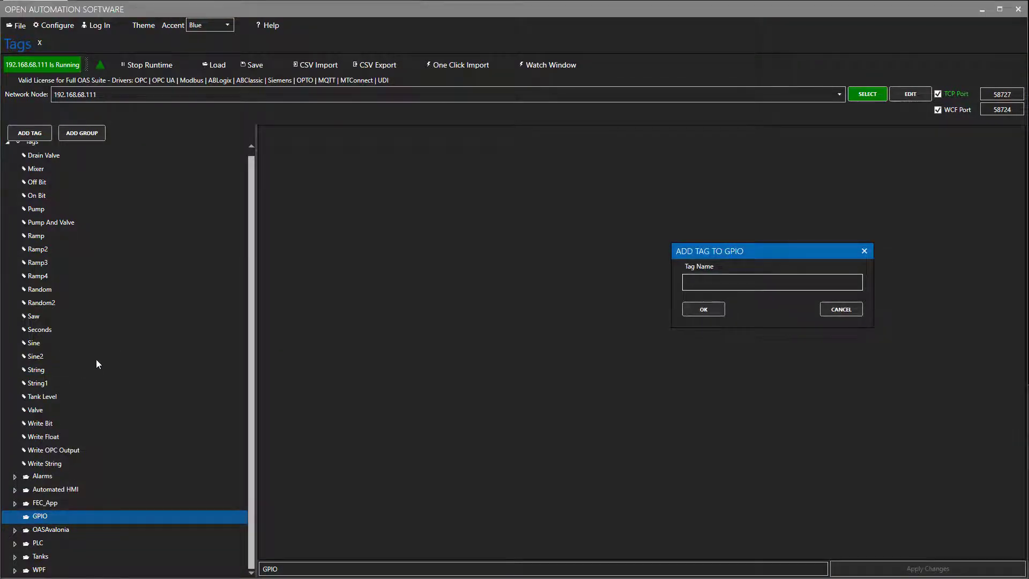
type("Pin 5")
key("Return")
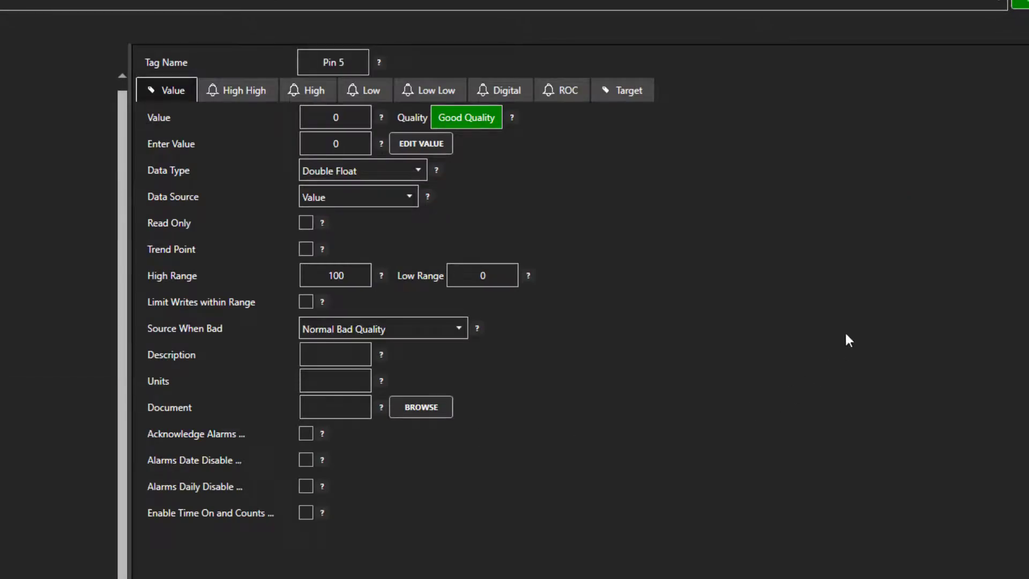
Set the Pin 5 tag's data type to Boolean and its data source to GPIO.
left_click(419, 171)
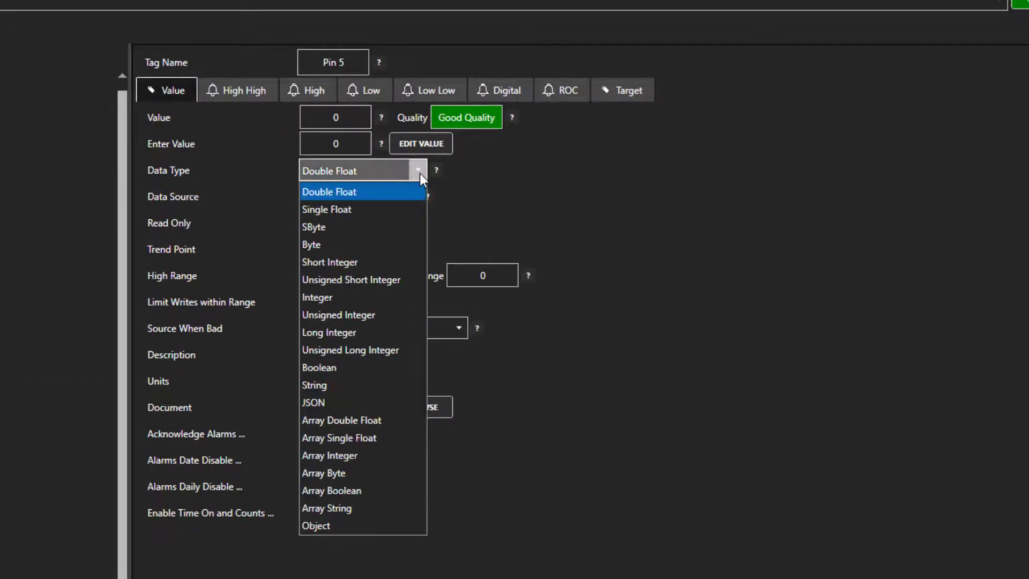
left_click(331, 367)
left_click(388, 222)
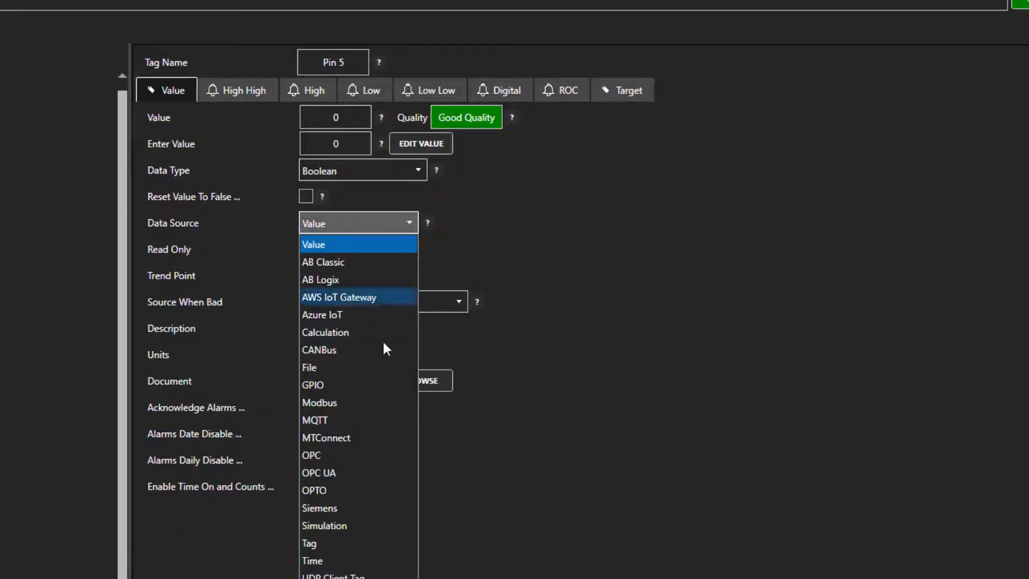
left_click(347, 387)
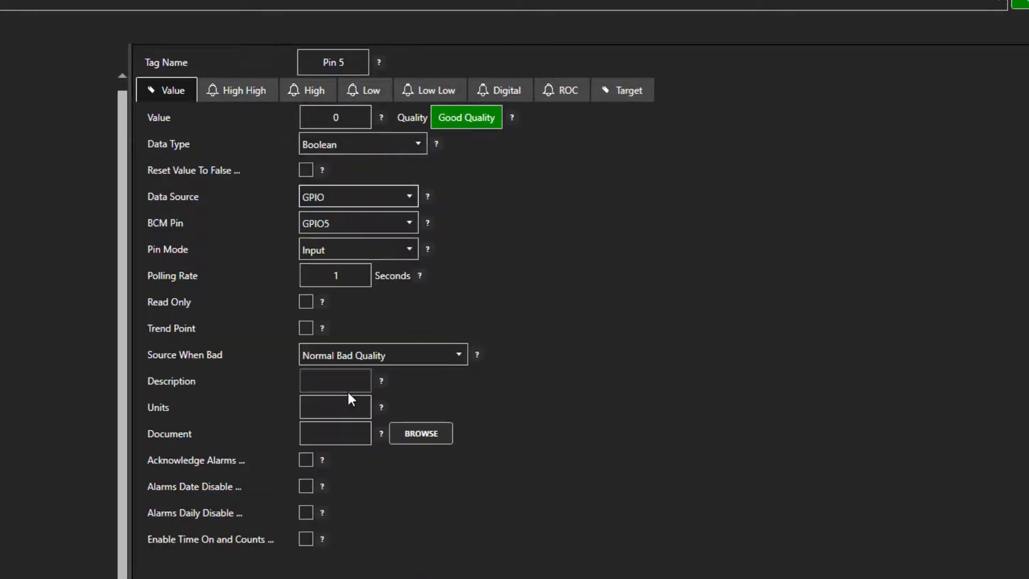
Keep the Pin 5 tag's pin mode as Input, set its polling rate to .01 seconds and apply the changes.
left_click(412, 254)
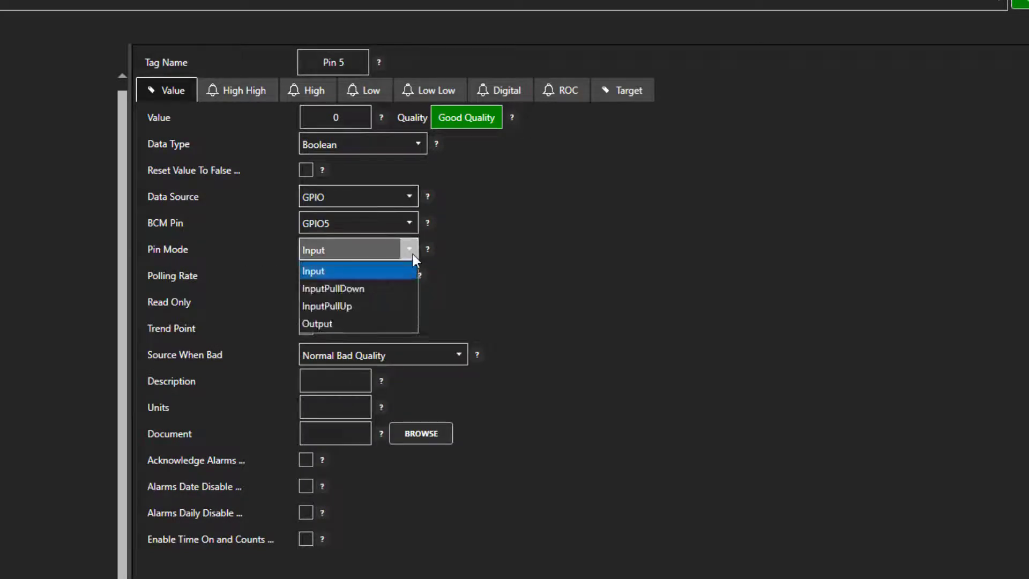
left_click(412, 254)
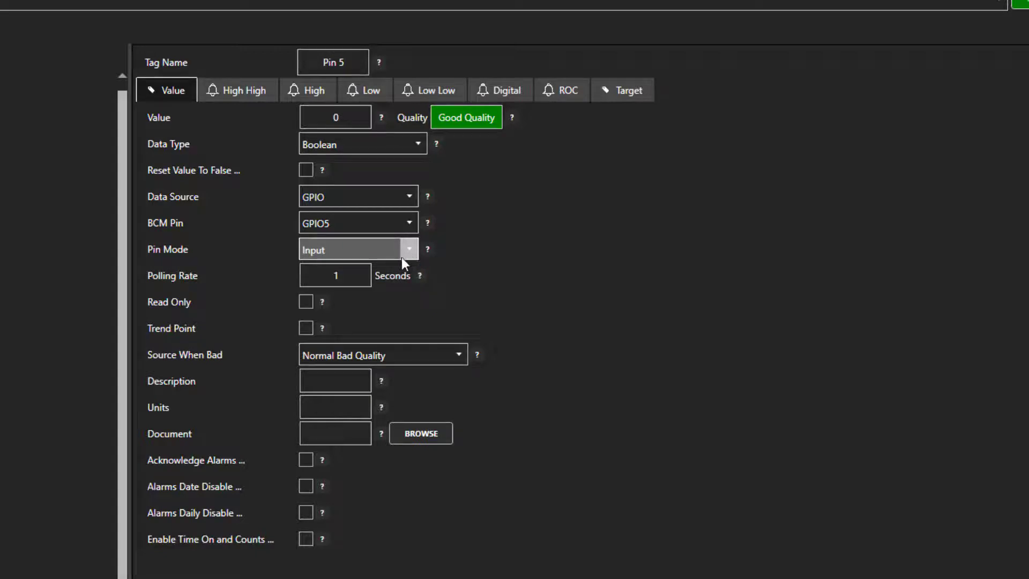
left_click(364, 275)
key("BackSpace")
type(".01")
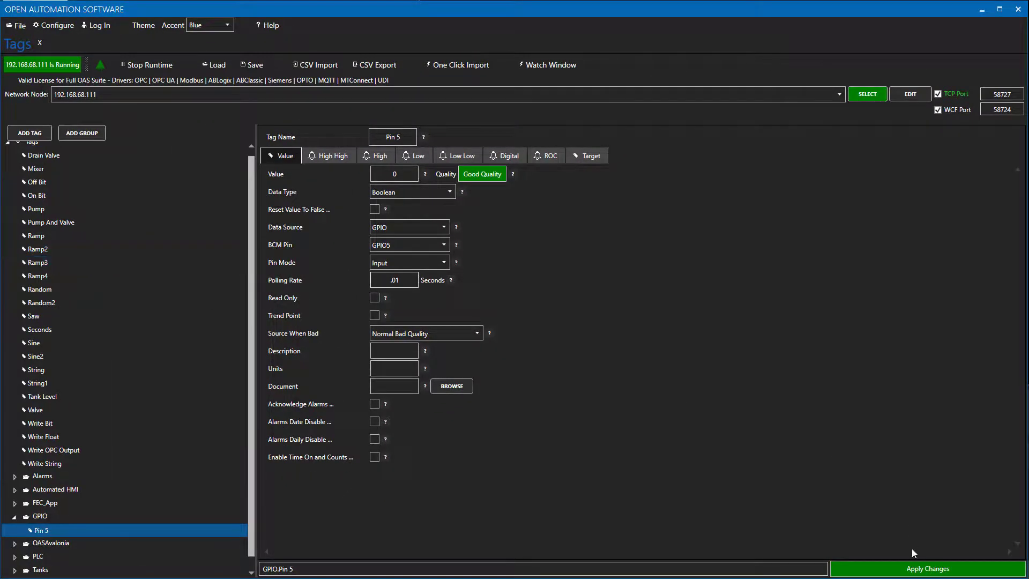
left_click(908, 571)
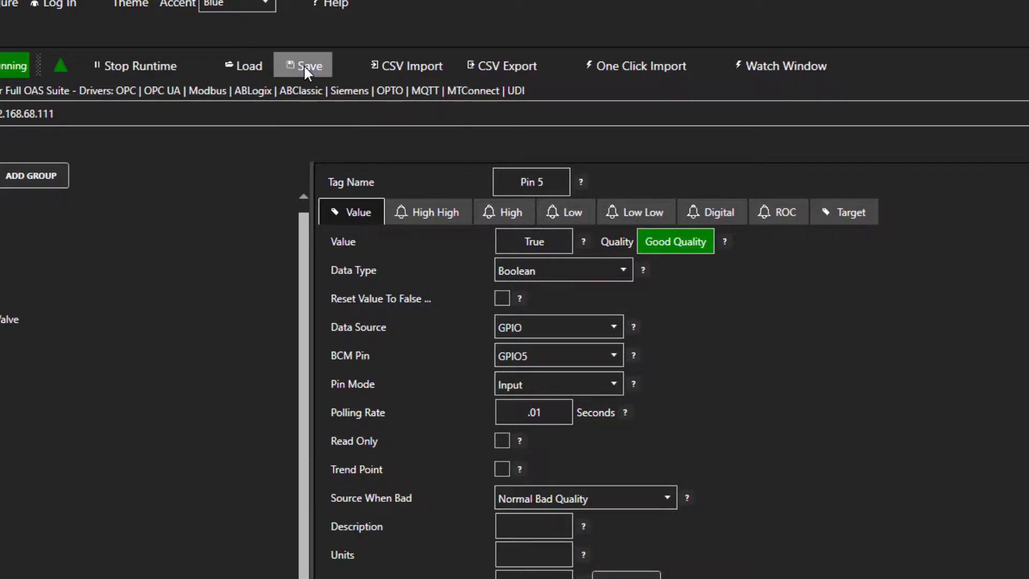
Save the tag configuration as Pi.Tags in the DemoFiles folder and make it the default configuration loaded on startup.
left_click(304, 69)
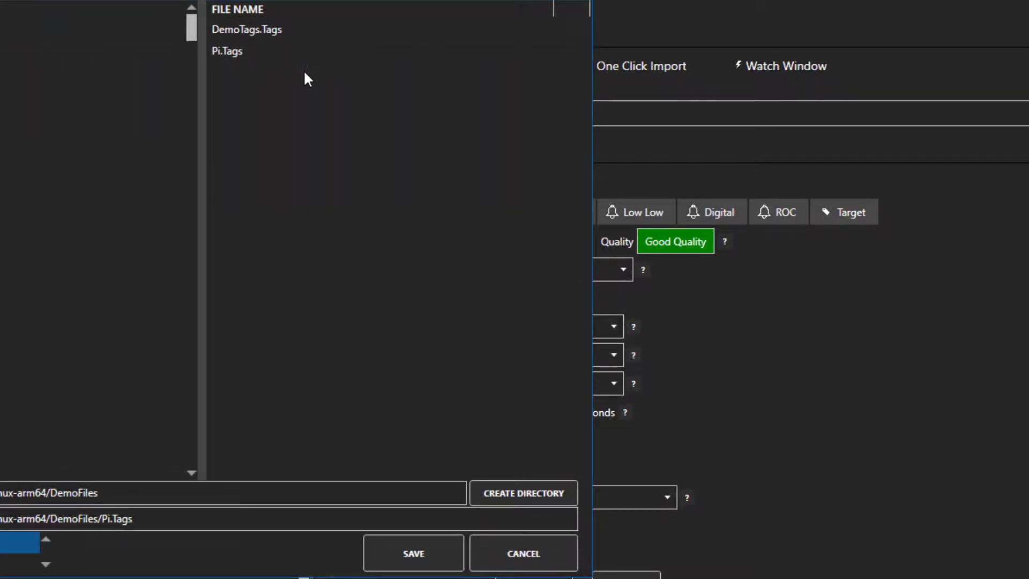
left_click(383, 547)
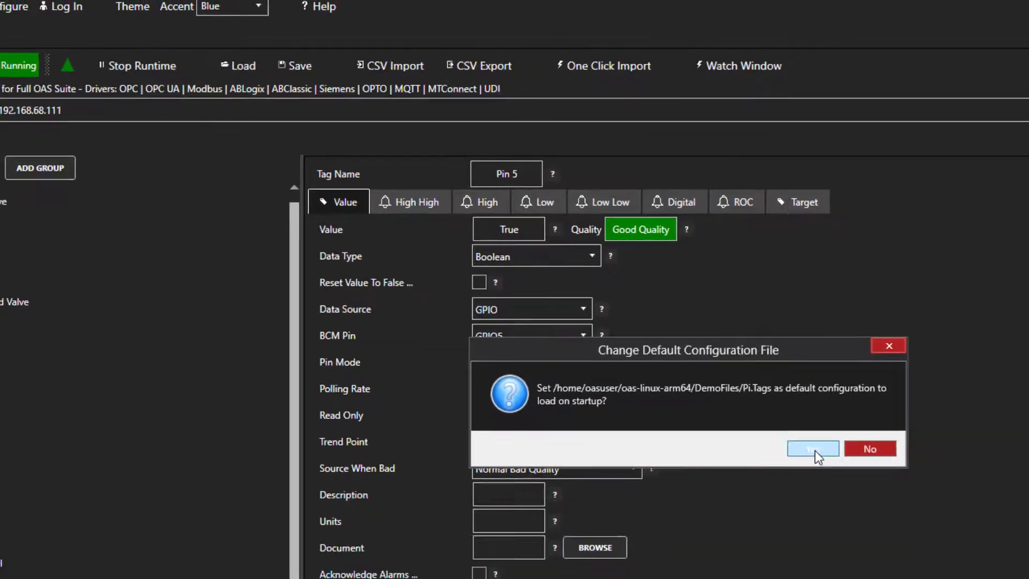
left_click(813, 449)
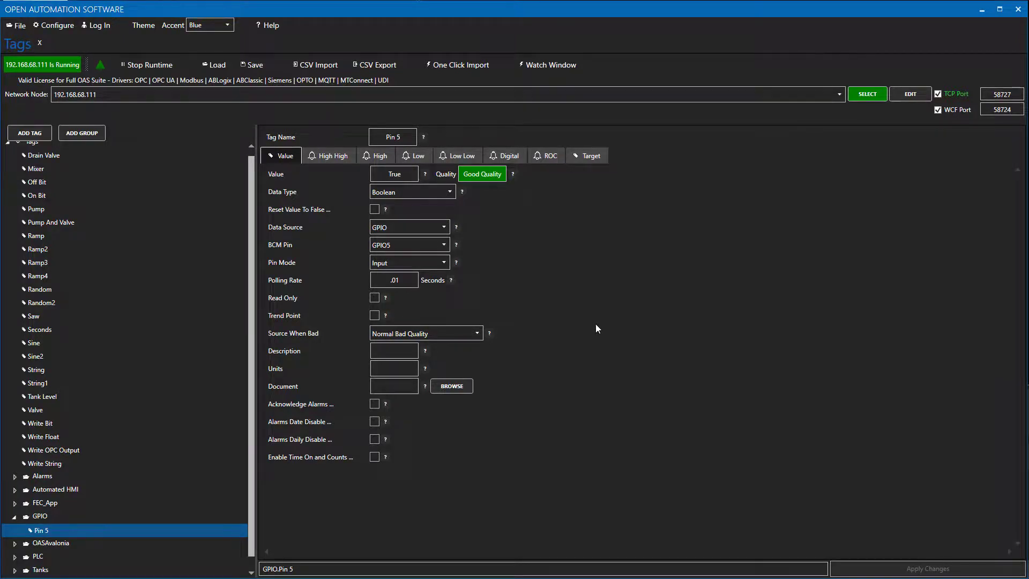
Open the Options configuration and connect it to network node 192.168.68.111.
left_click(47, 28)
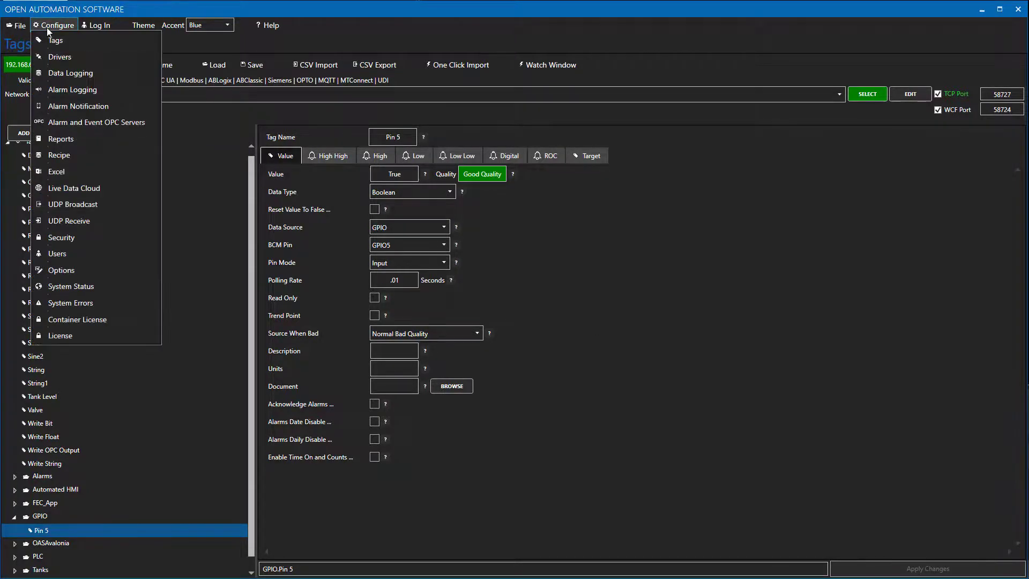
left_click(50, 269)
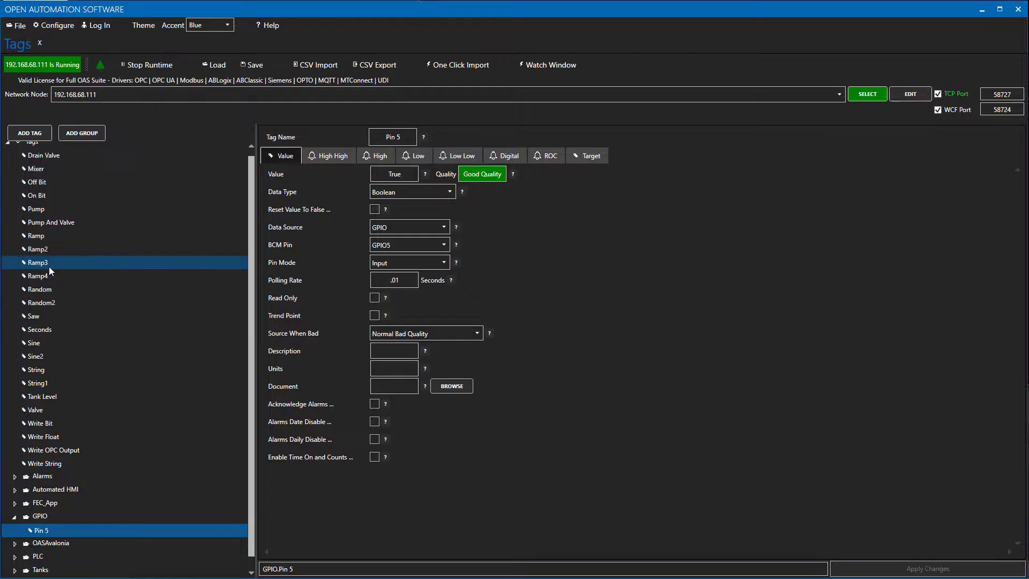
left_click(843, 94)
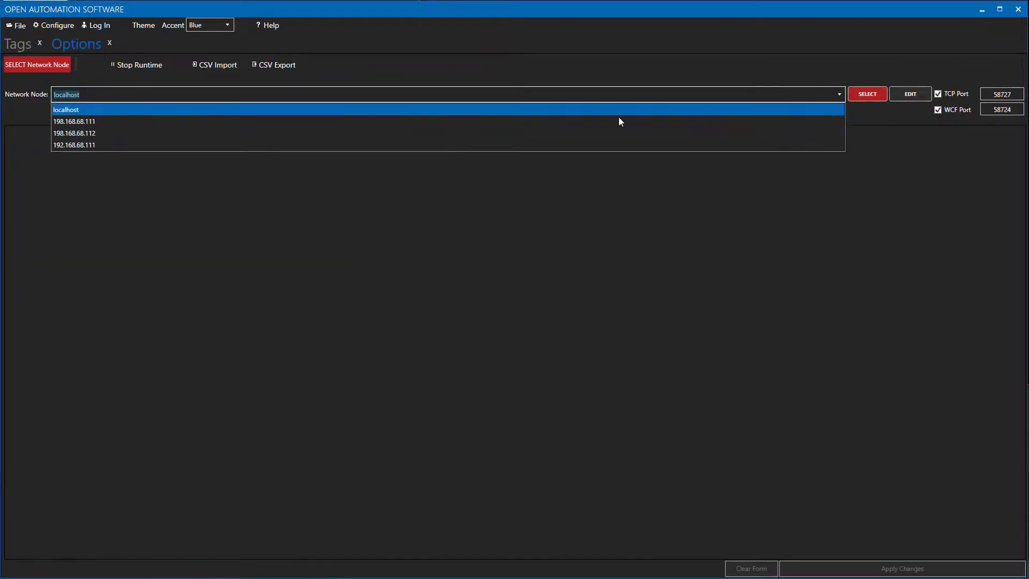
left_click(186, 146)
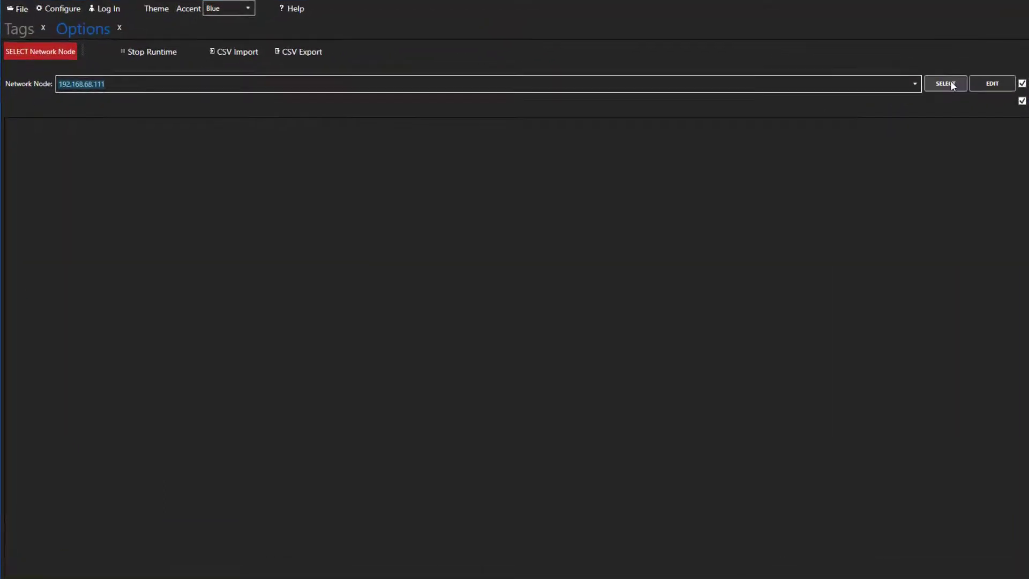
left_click(952, 84)
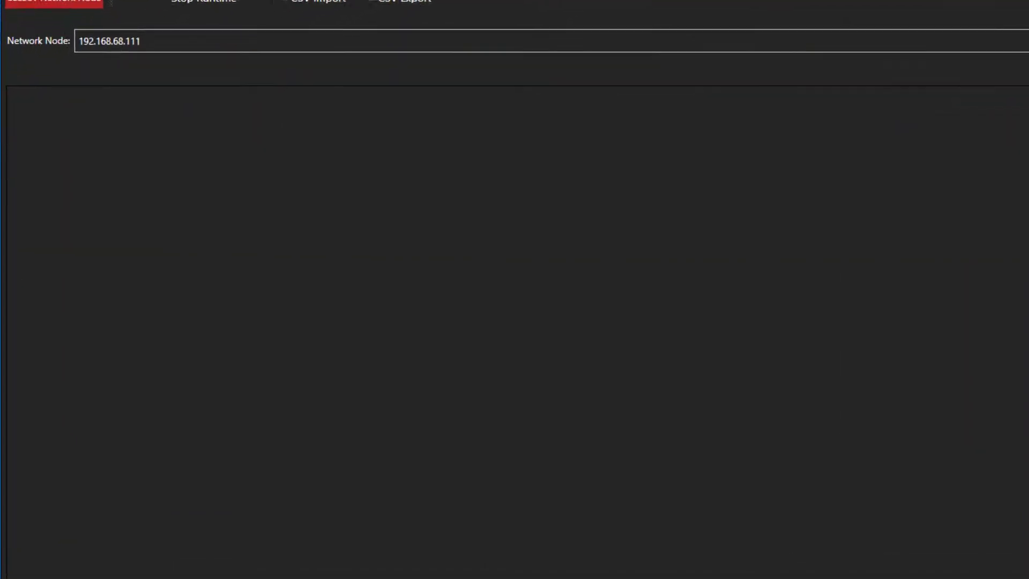